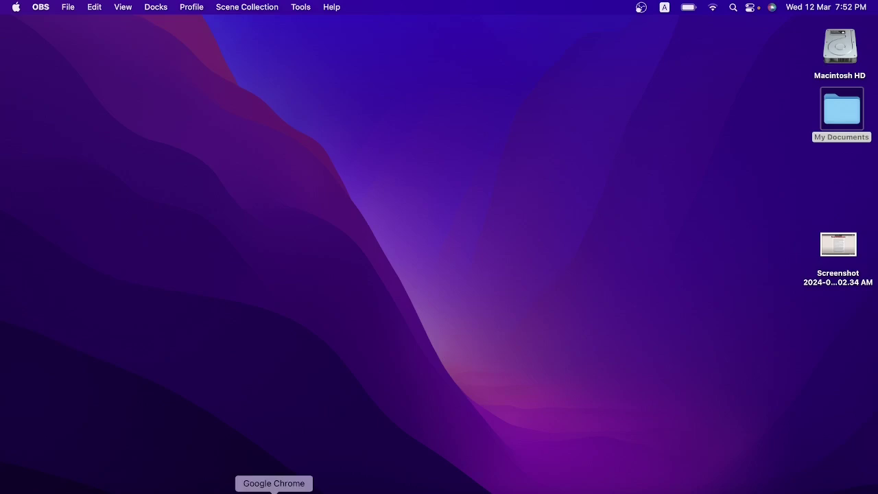
Step: Launch Chrome, Google 'download postgresql', and open the PostgreSQL: Downloads page
{"action": "left_click", "coordinate": [274, 488]}
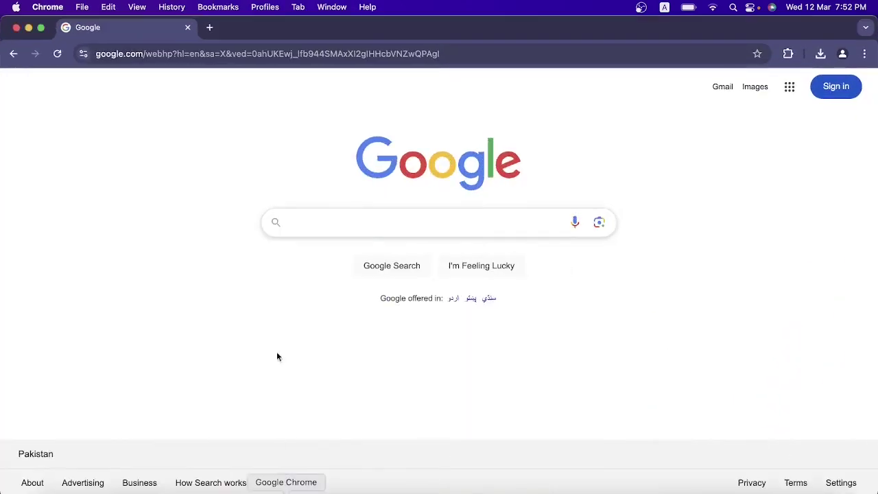
{"action": "left_click", "coordinate": [316, 218]}
{"action": "type", "text": "d"}
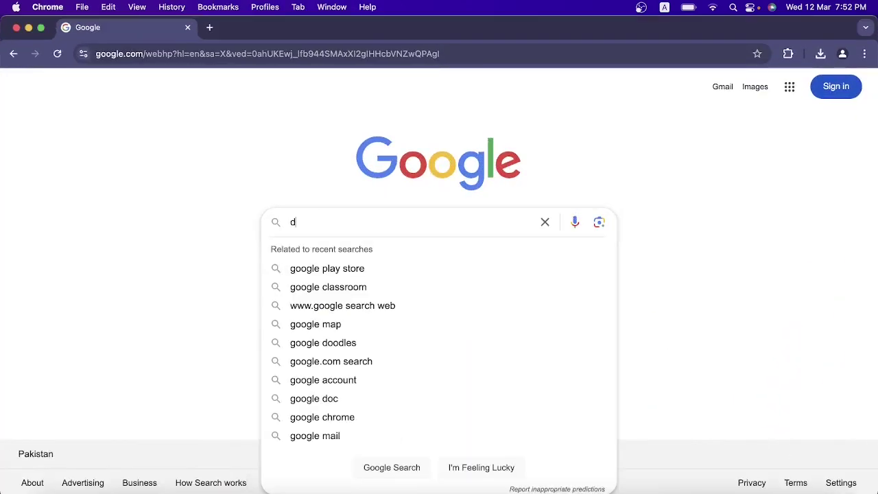
{"action": "type", "text": "own"}
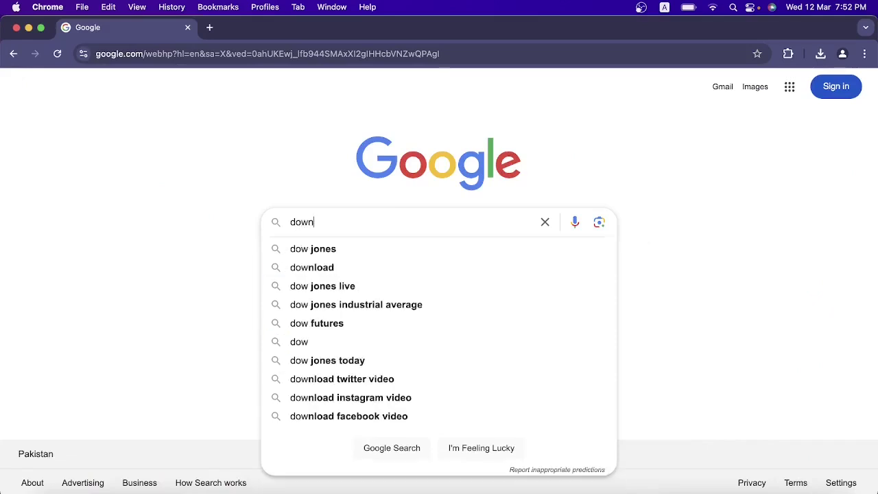
{"action": "type", "text": "load postgr"}
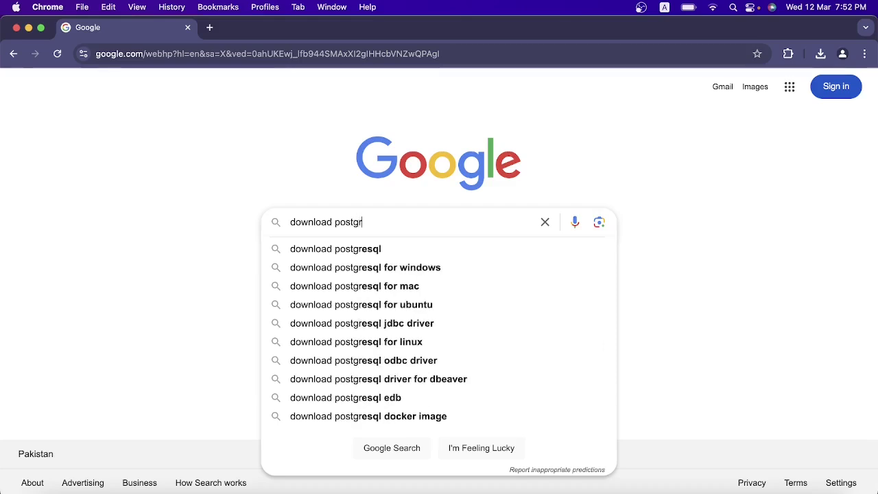
{"action": "key", "text": "Down"}
{"action": "key", "text": "Return"}
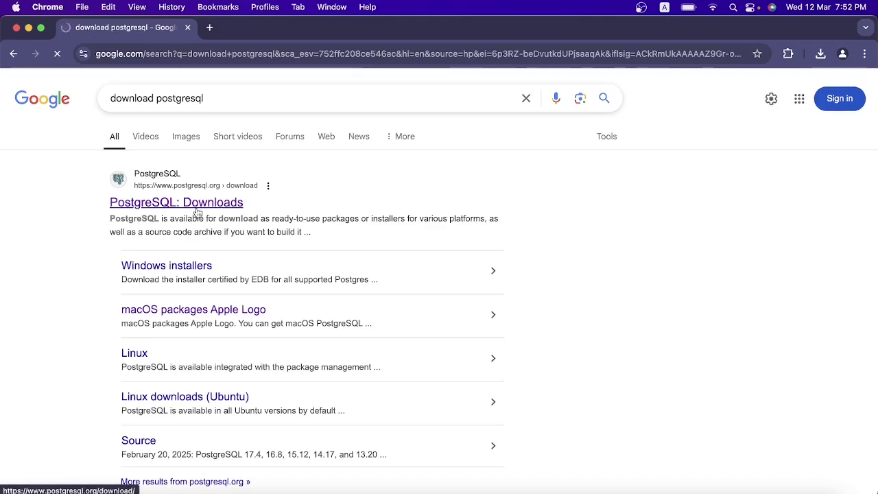
{"action": "left_click", "coordinate": [197, 211]}
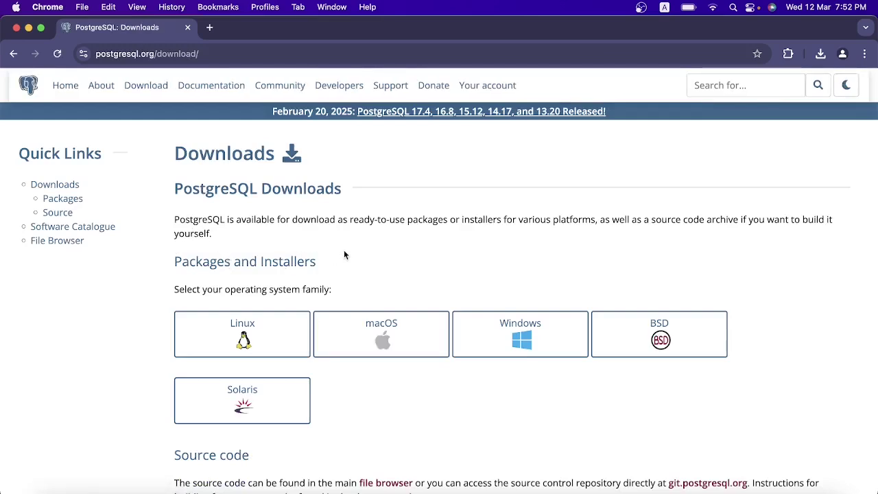
Step: Go to the macOS packages page, then to EDB's 'Download the installer' page
{"action": "left_click", "coordinate": [384, 331]}
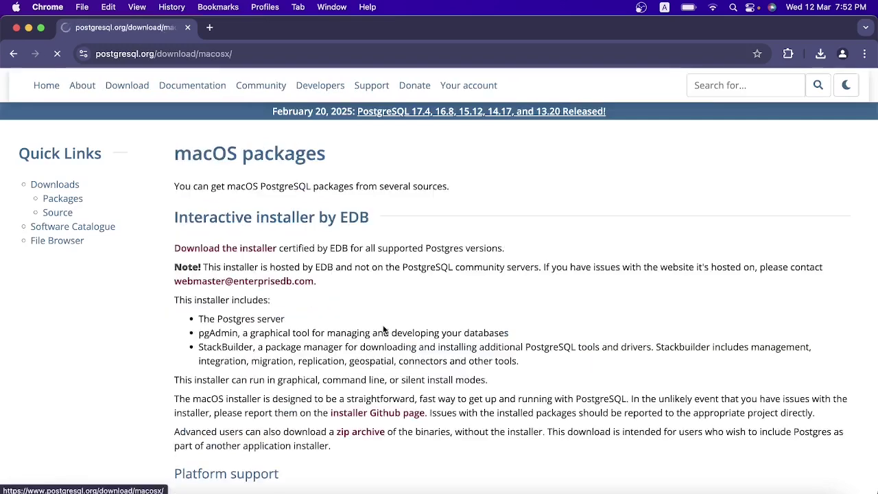
{"action": "left_click", "coordinate": [249, 250]}
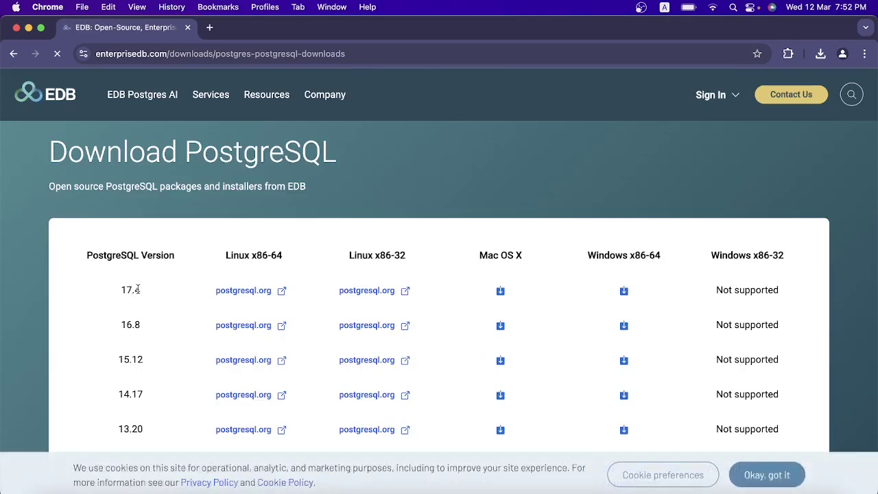
Step: Cancel the duplicate 17.4 Mac OS X download and open the existing postgresql-17.4-1-osx.dmg
{"action": "left_click", "coordinate": [500, 289]}
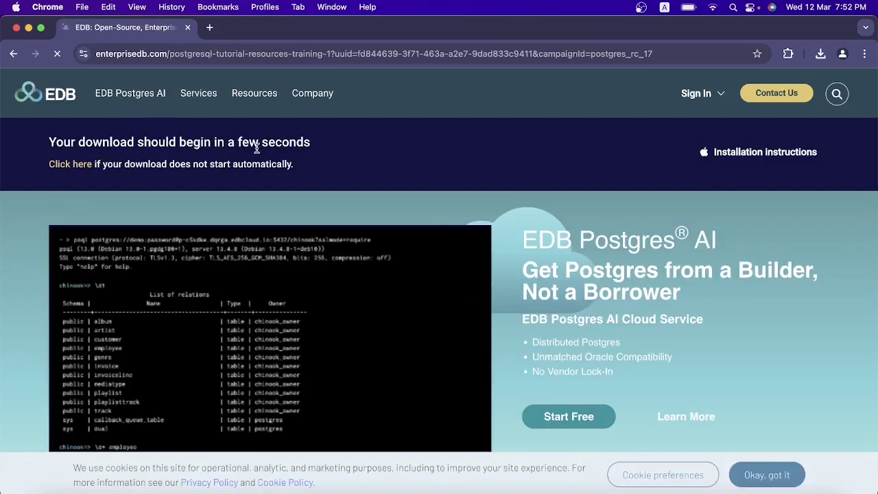
{"action": "left_click", "coordinate": [820, 53]}
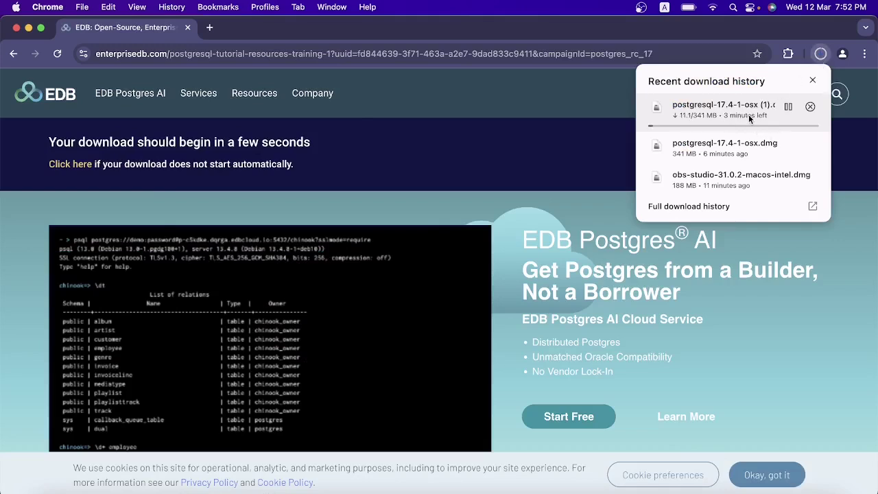
{"action": "left_click", "coordinate": [811, 108]}
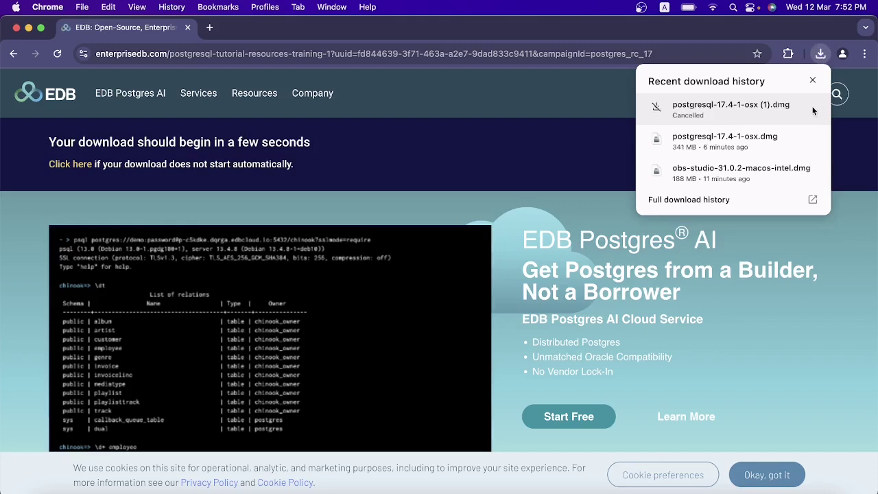
{"action": "left_click", "coordinate": [729, 140]}
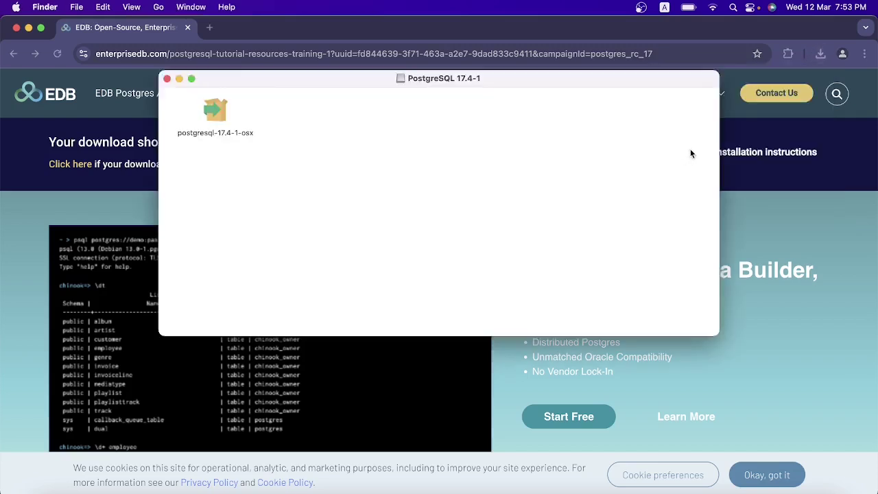
Step: Run the postgresql-17.4-1-osx installer, authorize it with the admin password, and pass Welcome
{"action": "left_click", "coordinate": [215, 122]}
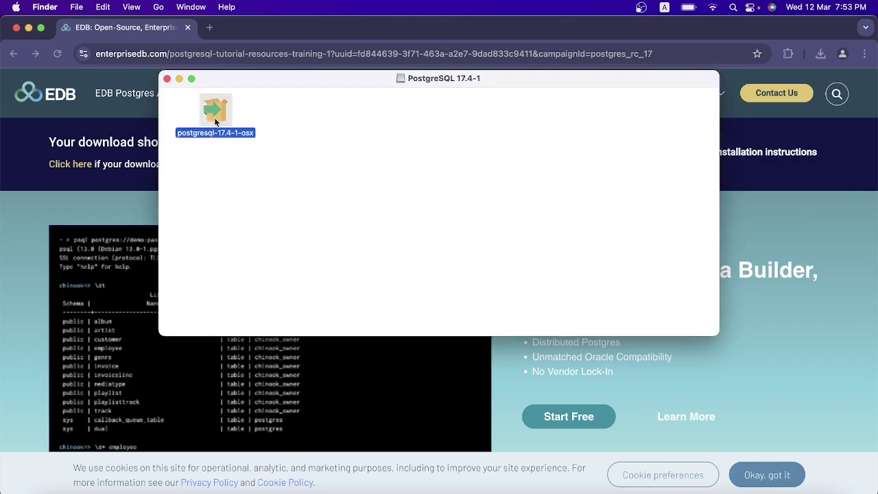
{"action": "double_click", "coordinate": [215, 122]}
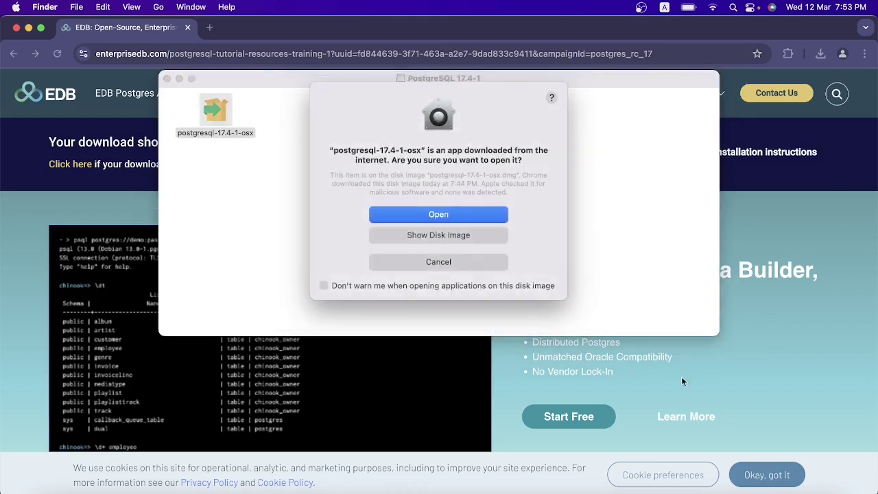
{"action": "left_click", "coordinate": [456, 211]}
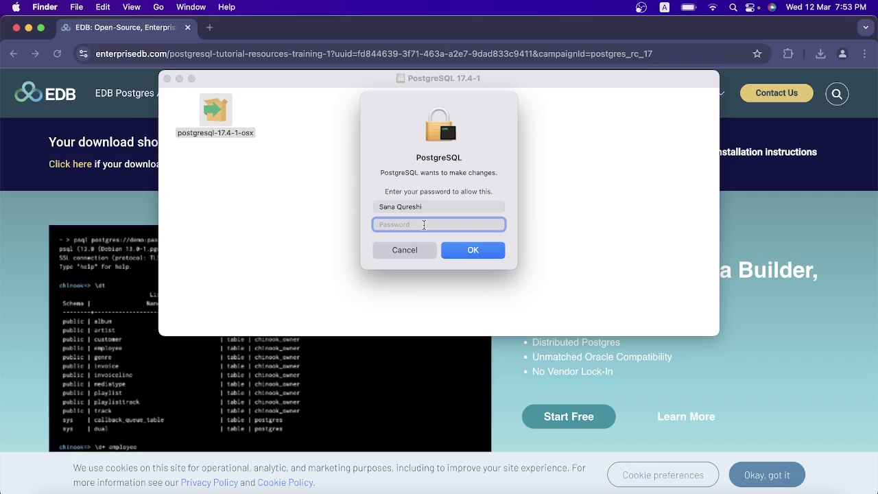
{"action": "type", "text": "***************"}
{"action": "left_click", "coordinate": [490, 255]}
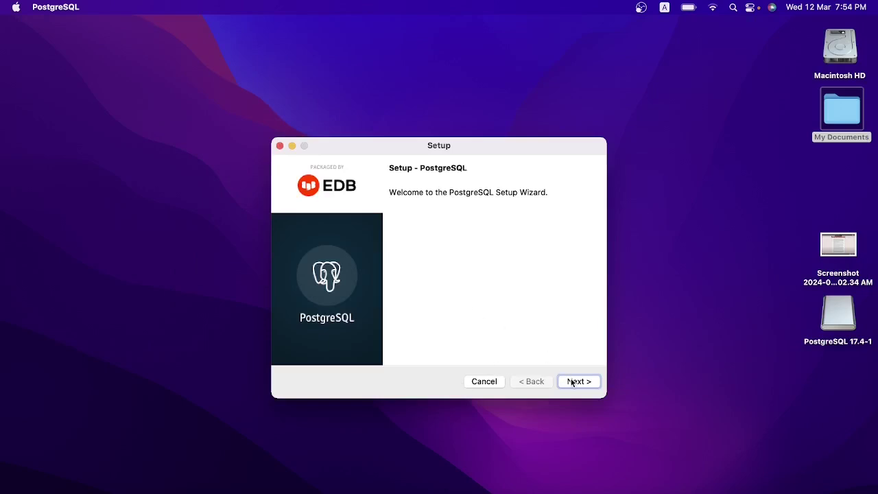
{"action": "left_click", "coordinate": [572, 383]}
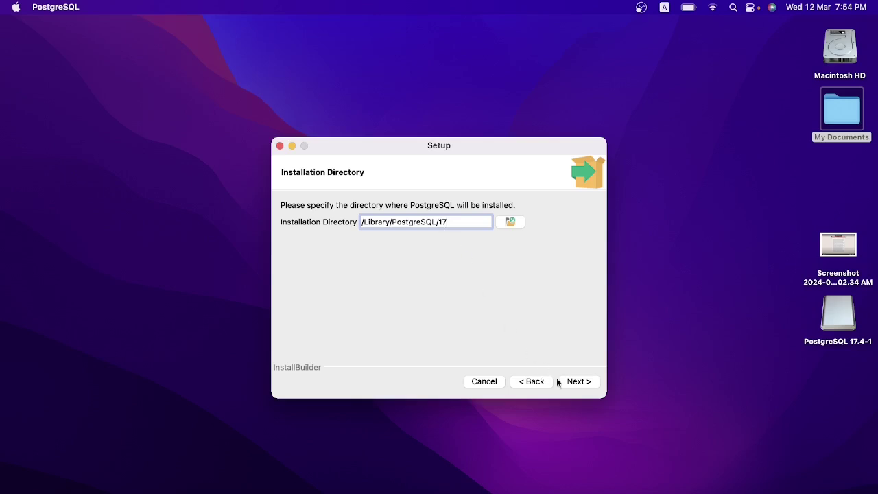
Step: Keep /Library/PostgreSQL/17 and the default data directory, excluding Stack Builder
{"action": "left_click", "coordinate": [578, 384]}
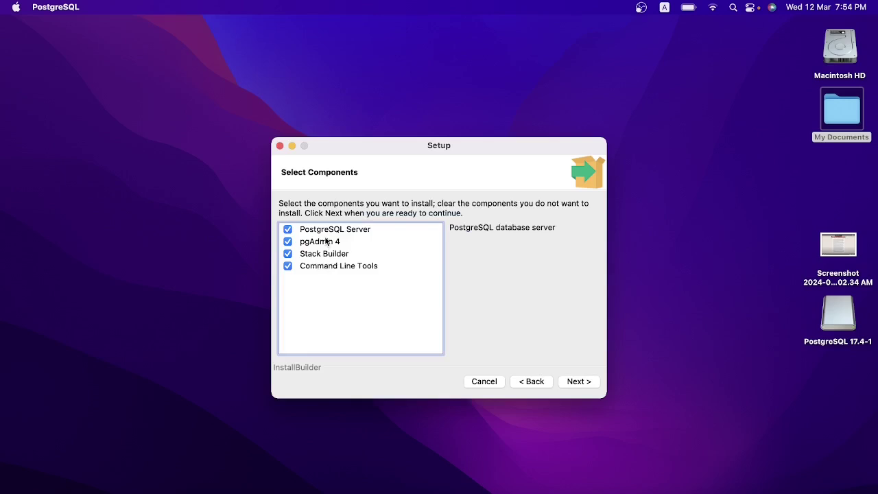
{"action": "left_click", "coordinate": [288, 253]}
{"action": "left_click", "coordinate": [588, 381]}
{"action": "left_click", "coordinate": [588, 382]}
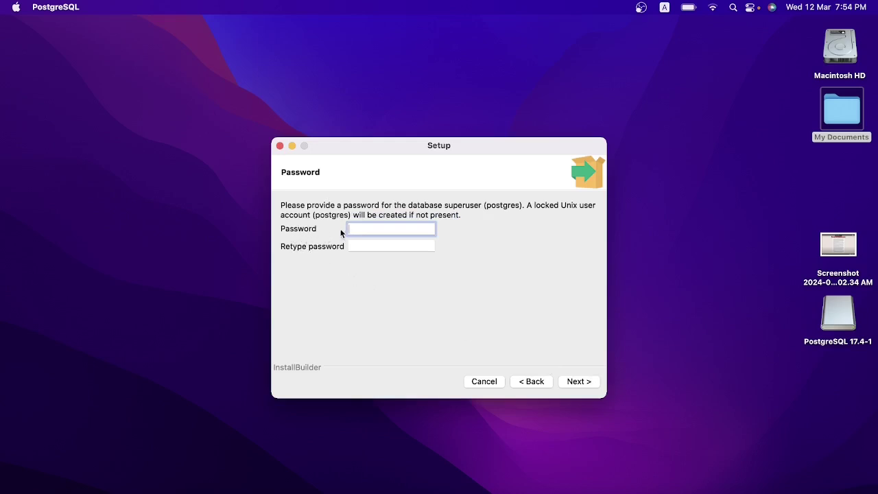
Step: Enter and confirm the postgres superuser password and keep port 5432
{"action": "type", "text": "••••"}
{"action": "key", "text": "Tab"}
{"action": "type", "text": "••••"}
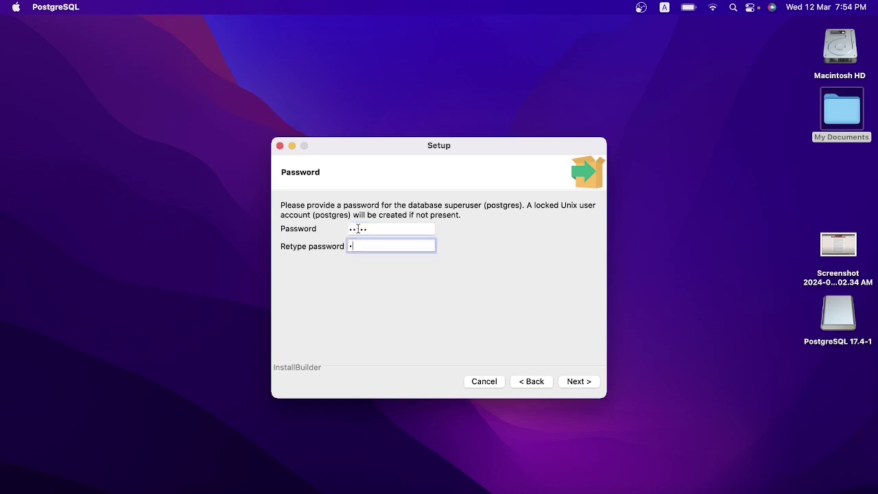
{"action": "type", "text": "•"}
{"action": "left_click", "coordinate": [578, 382]}
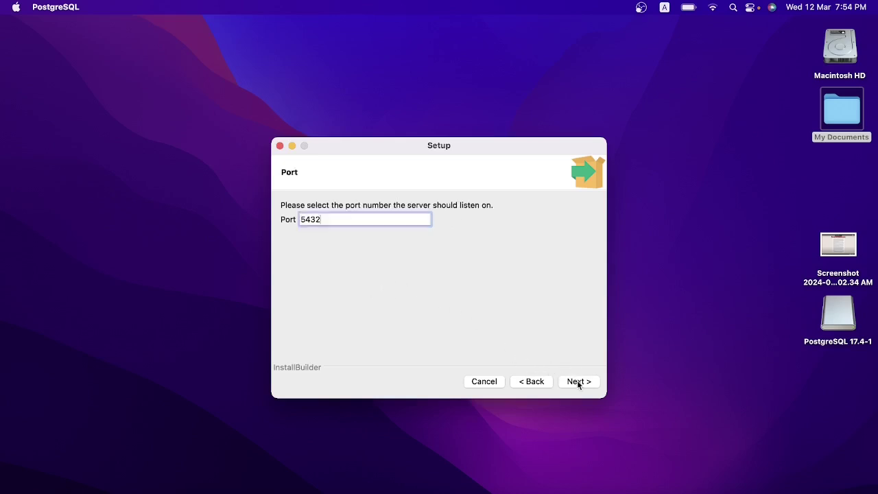
{"action": "left_click", "coordinate": [578, 383]}
{"action": "left_click", "coordinate": [578, 382]}
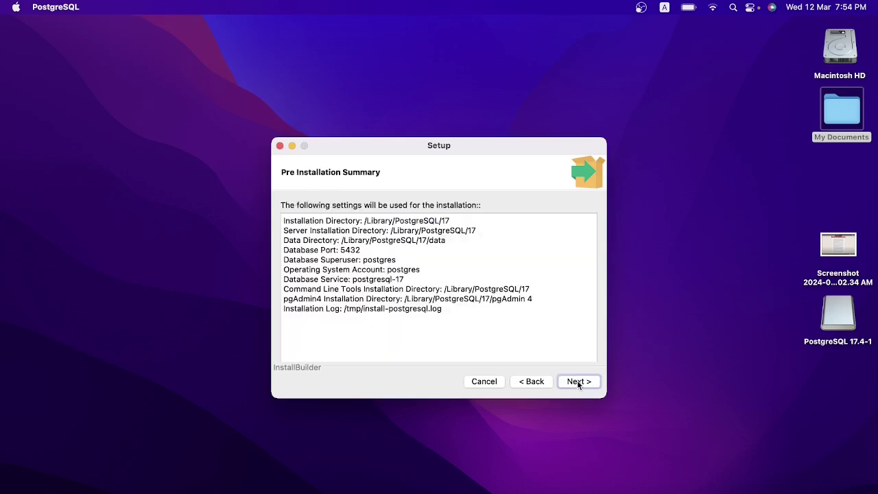
Step: Confirm the summary, install PostgreSQL 17, and click Finish when it completes
{"action": "left_click", "coordinate": [578, 383]}
{"action": "left_click", "coordinate": [578, 382]}
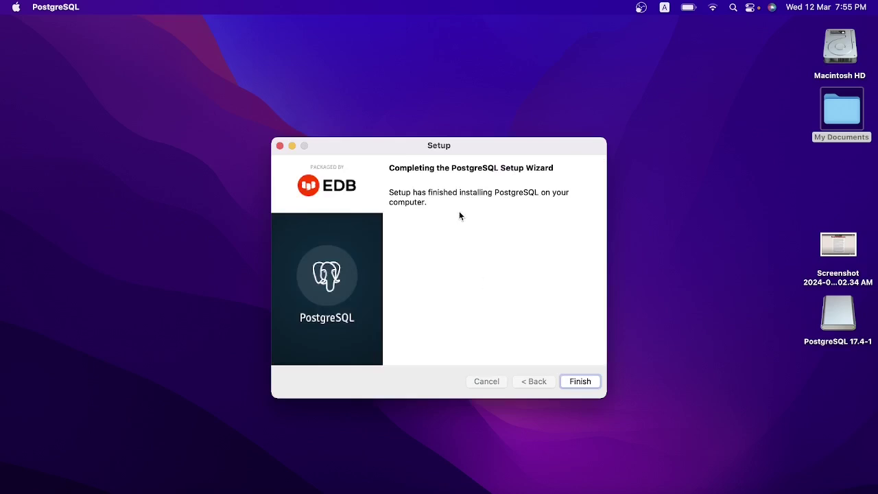
{"action": "left_click", "coordinate": [578, 383]}
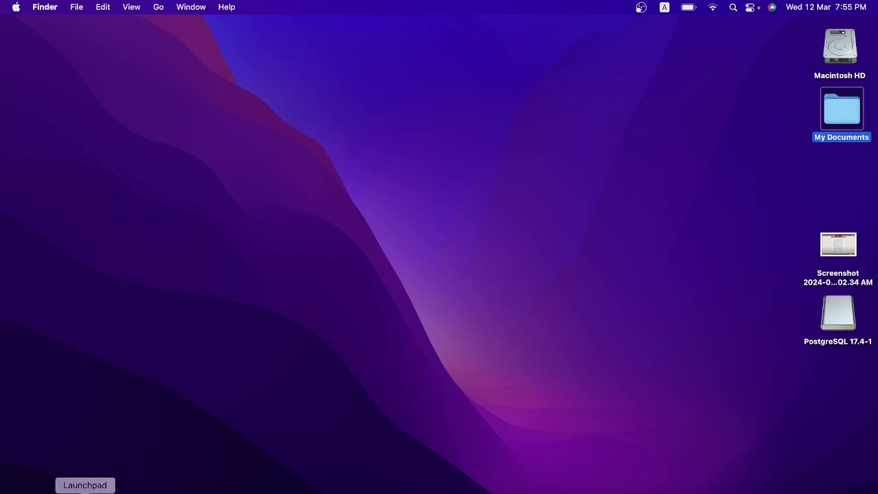
Step: Search Launchpad for 'pg' and launch pgAdmin 4
{"action": "left_click", "coordinate": [85, 489]}
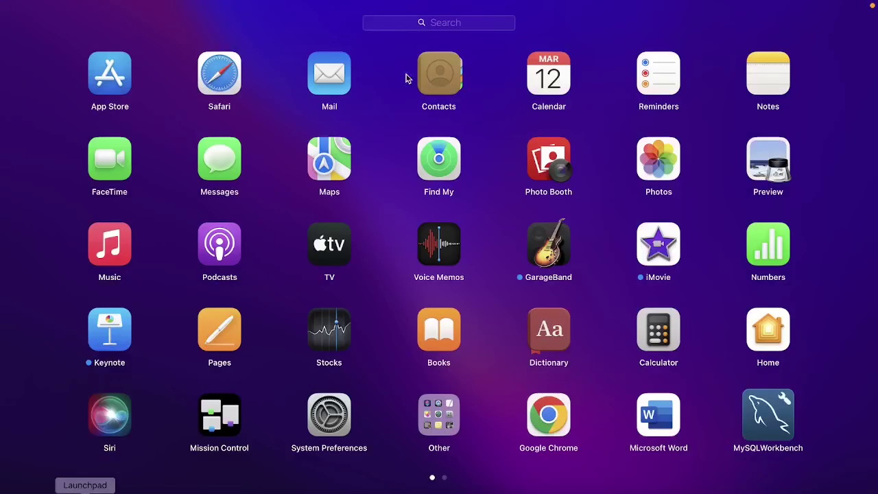
{"action": "left_click", "coordinate": [439, 21]}
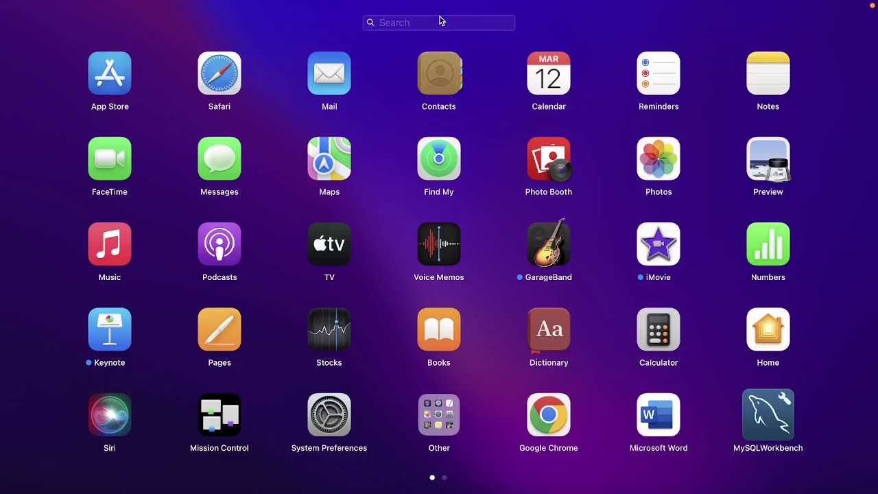
{"action": "type", "text": "pg"}
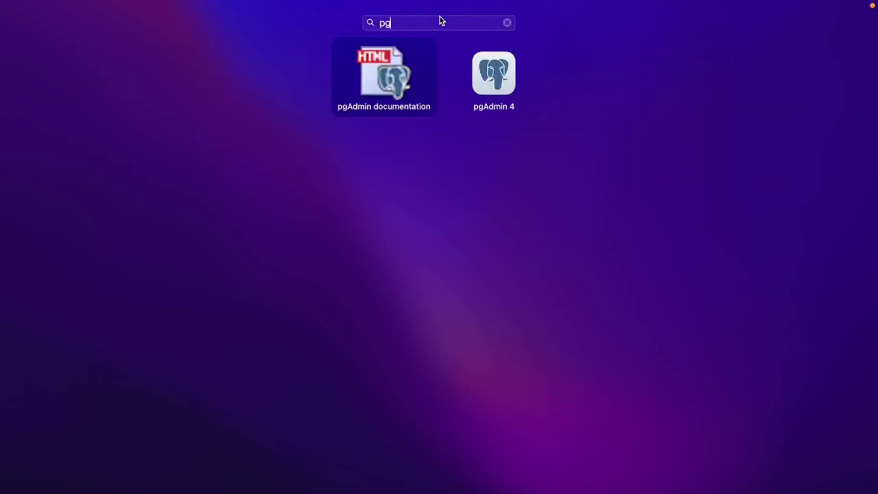
{"action": "left_click", "coordinate": [503, 77]}
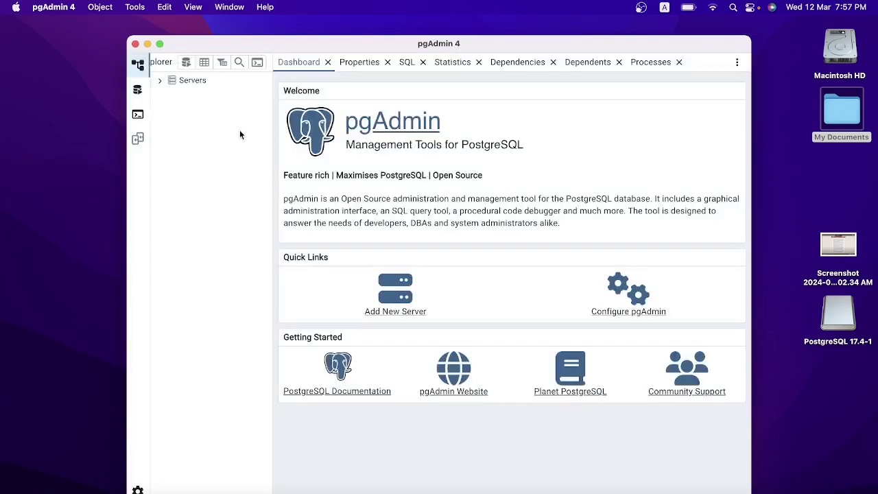
Step: Connect to PostgreSQL 17 with a saved password and expand Databases and postgres
{"action": "left_click", "coordinate": [162, 85]}
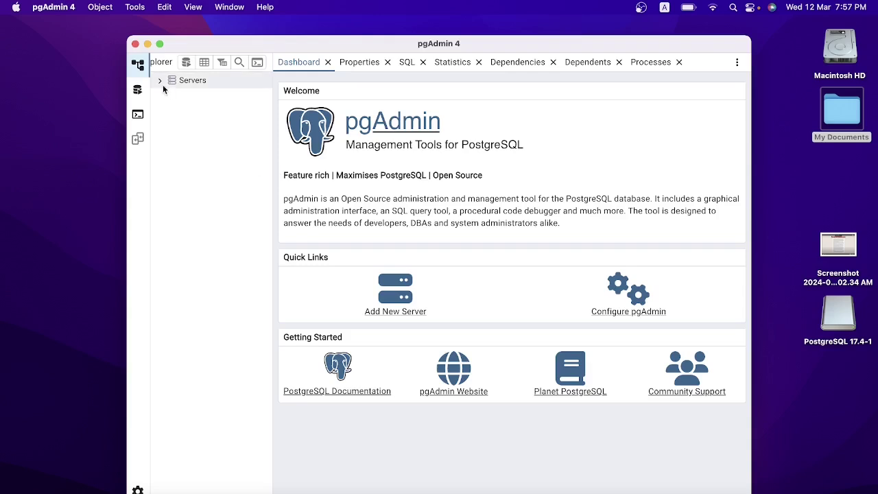
{"action": "left_click", "coordinate": [188, 95]}
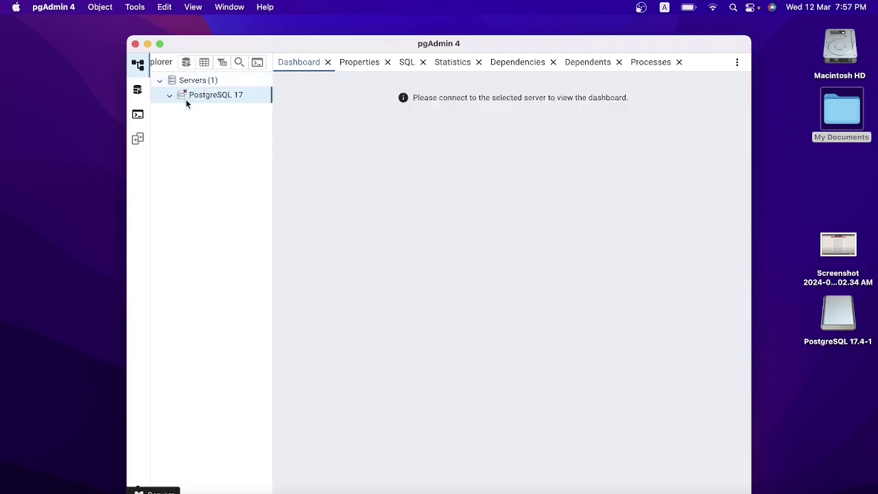
{"action": "double_click", "coordinate": [183, 99]}
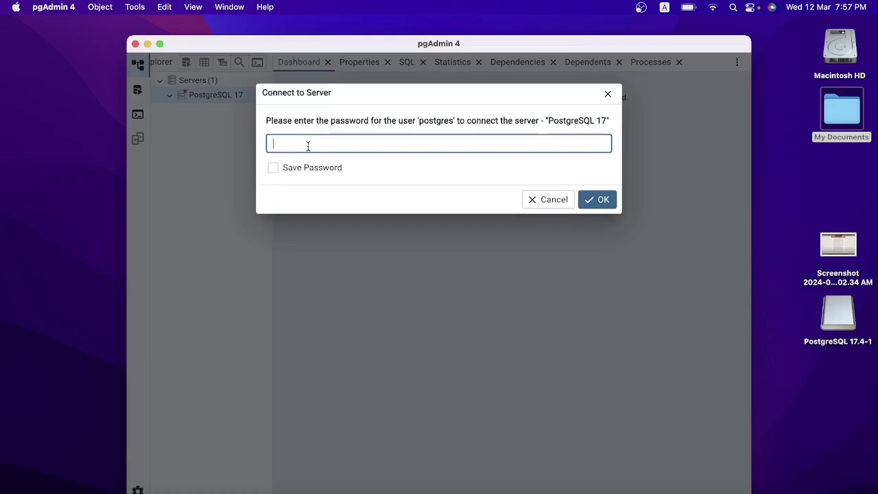
{"action": "type", "text": "•••••"}
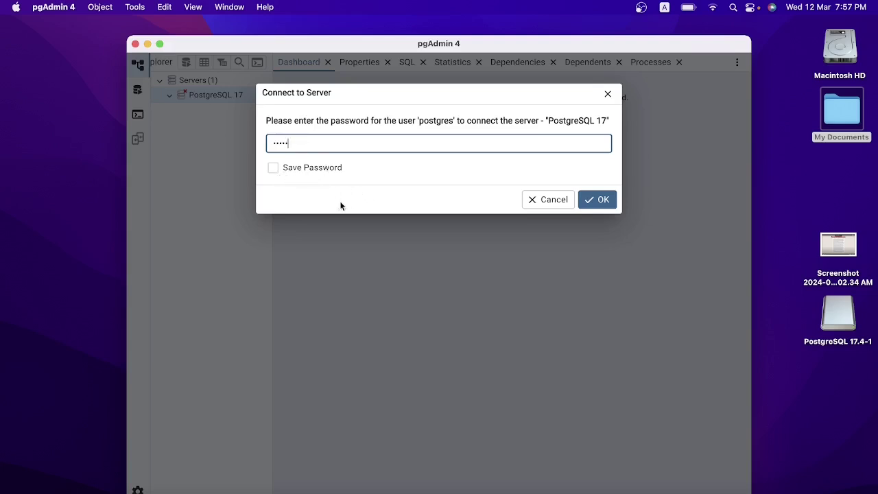
{"action": "left_click", "coordinate": [273, 168]}
{"action": "left_click", "coordinate": [601, 201]}
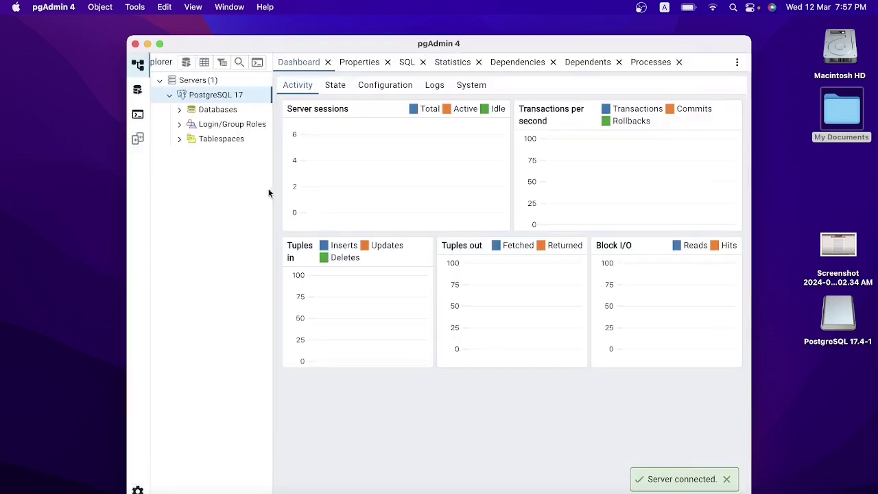
{"action": "left_click", "coordinate": [179, 110]}
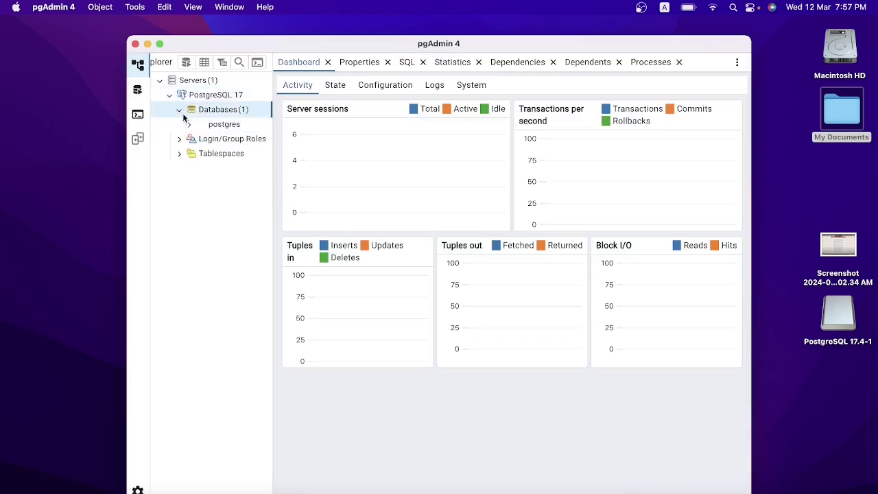
{"action": "left_click", "coordinate": [200, 124]}
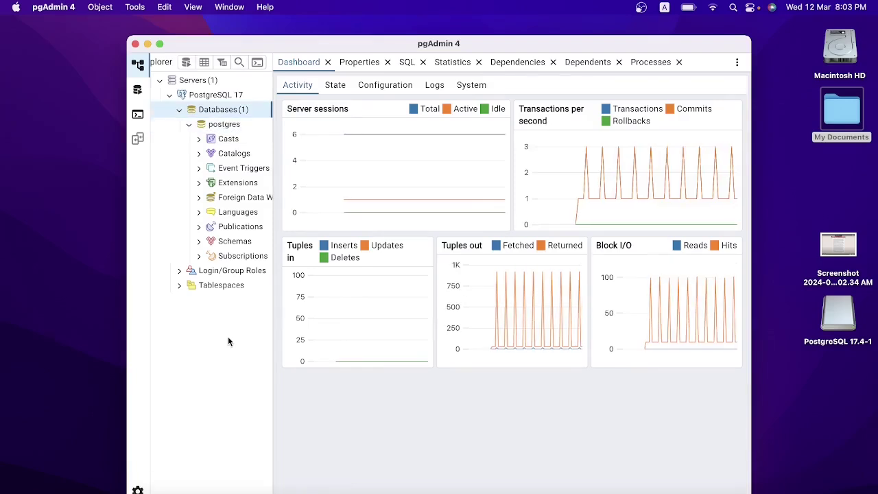
Step: Create a database named 'project' under Databases and select its node
{"action": "right_click", "coordinate": [216, 116]}
{"action": "mouse_move", "coordinate": [240, 124]}
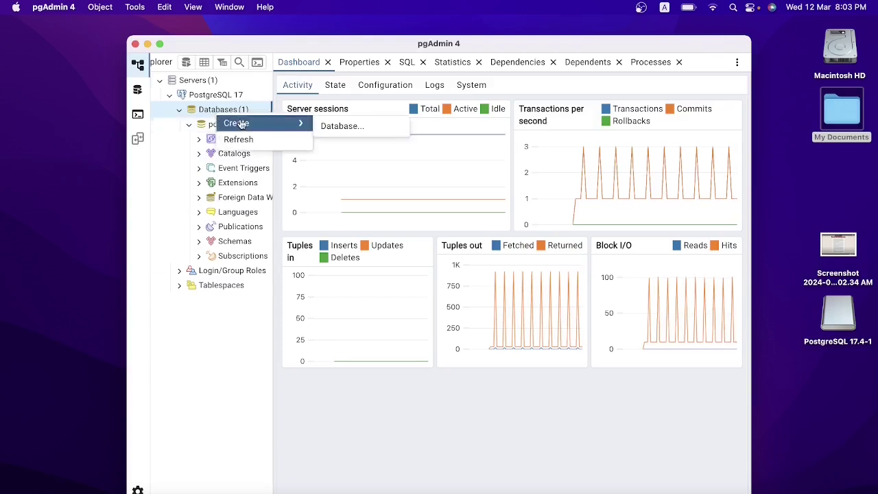
{"action": "left_click", "coordinate": [349, 125]}
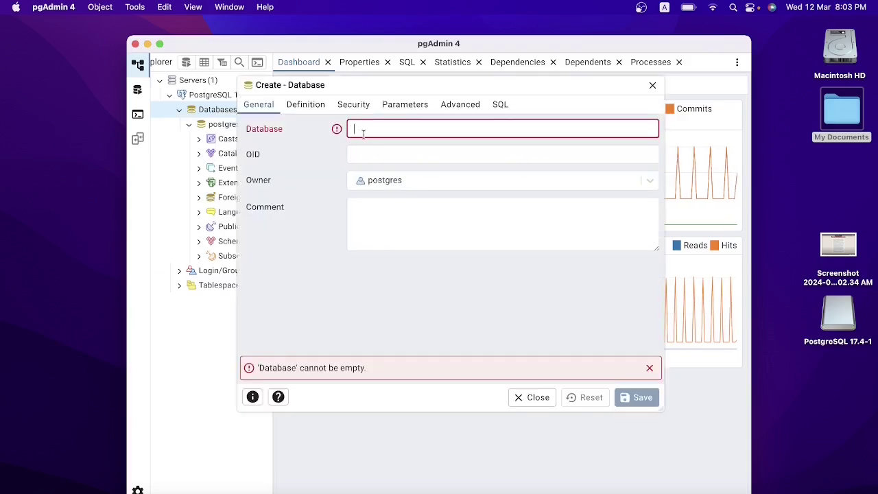
{"action": "type", "text": "project"}
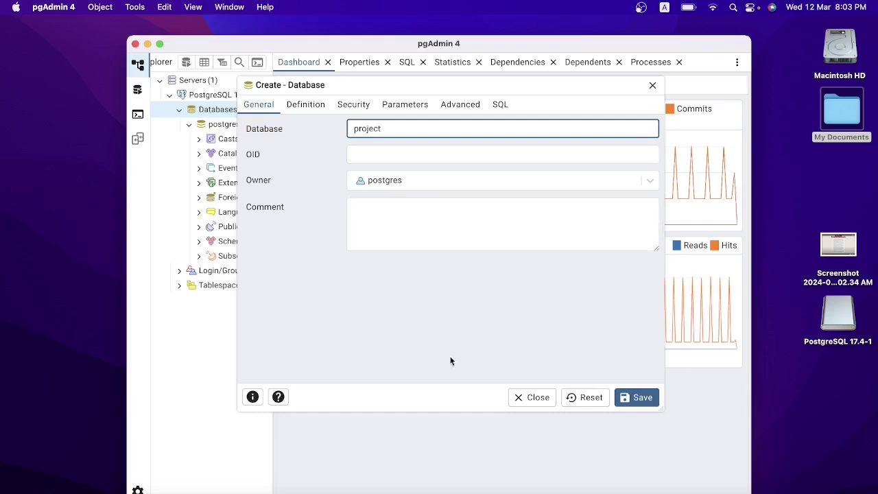
{"action": "left_click", "coordinate": [637, 396]}
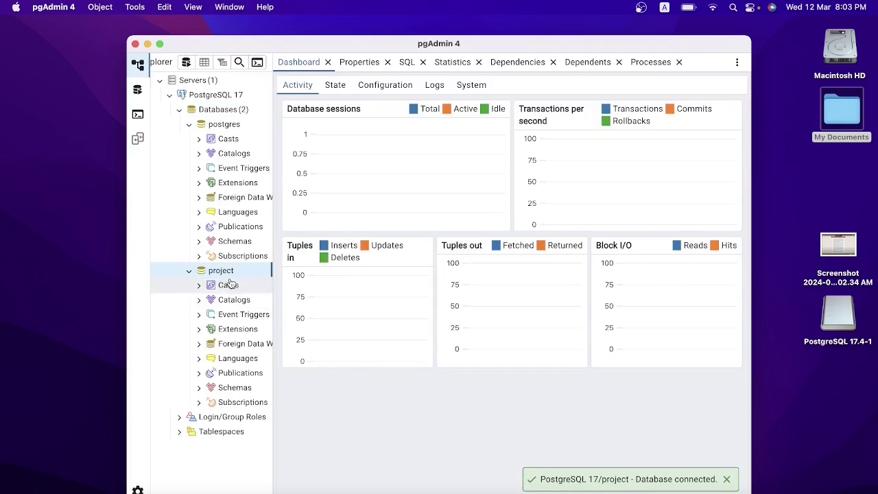
{"action": "left_click", "coordinate": [226, 212]}
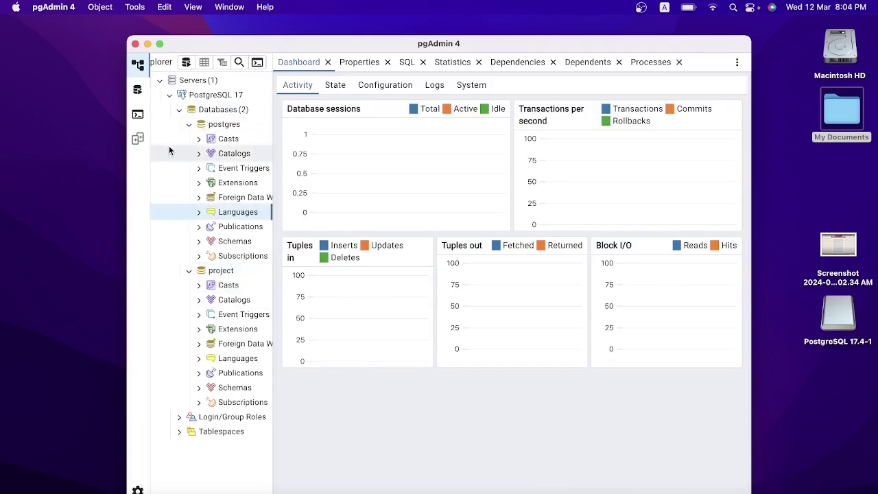
{"action": "left_click", "coordinate": [214, 272]}
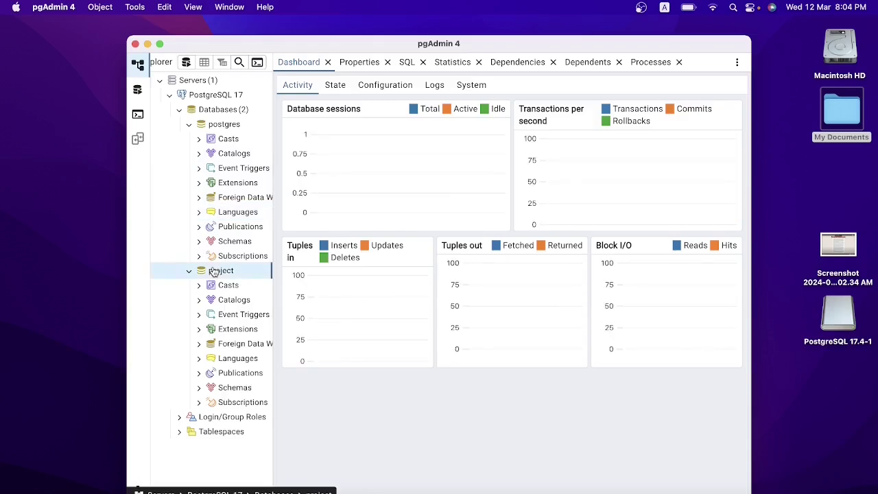
Step: Open the Query Tool on the project database from its context menu
{"action": "right_click", "coordinate": [214, 272]}
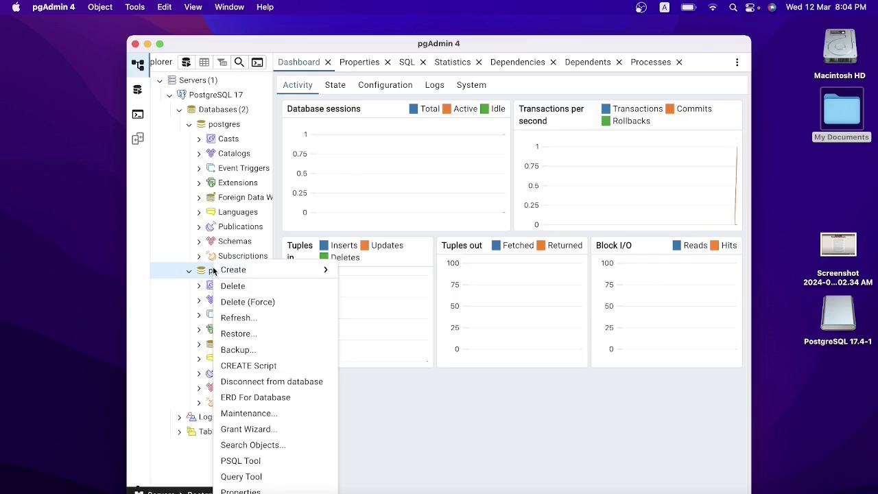
{"action": "left_click", "coordinate": [267, 478]}
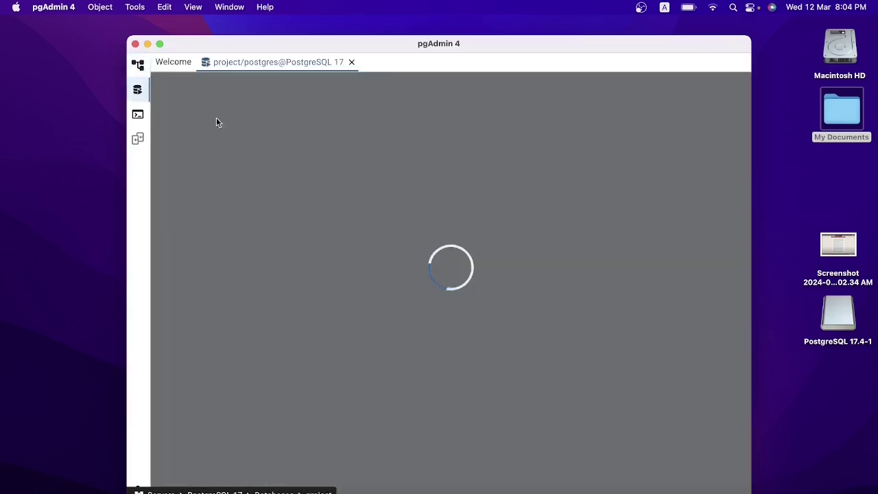